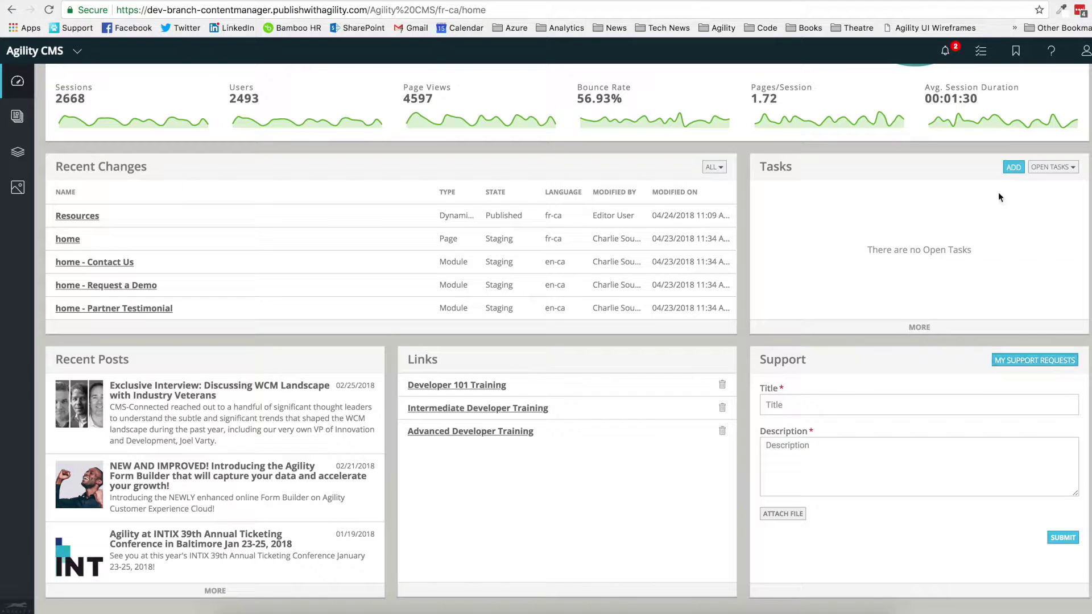
Step: Open the support request "How do I work with inline code?" and submit the comment "This is a test"
click(1085, 51)
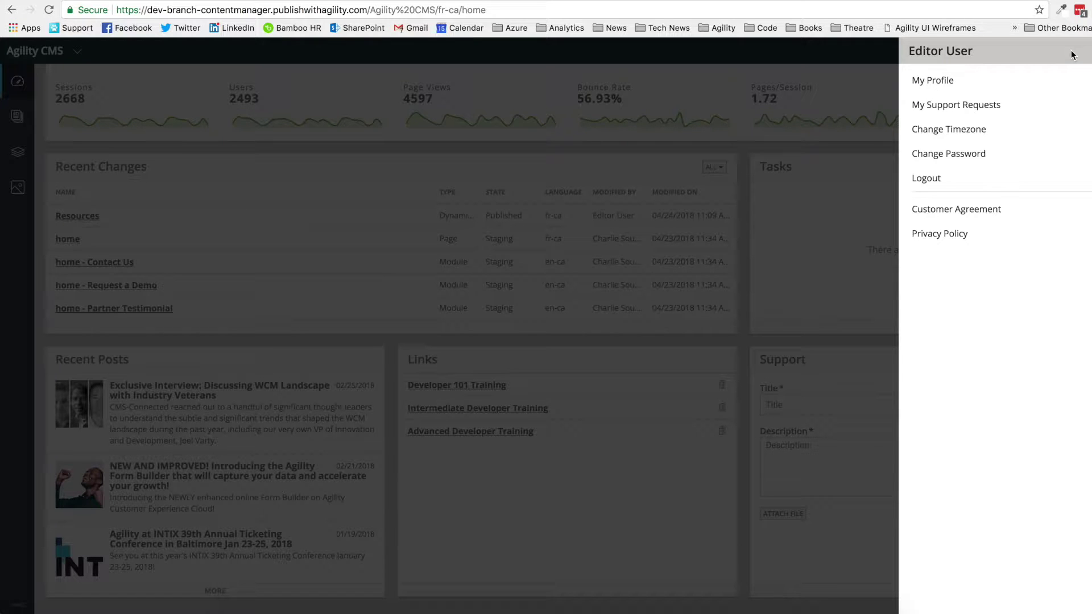
click(983, 108)
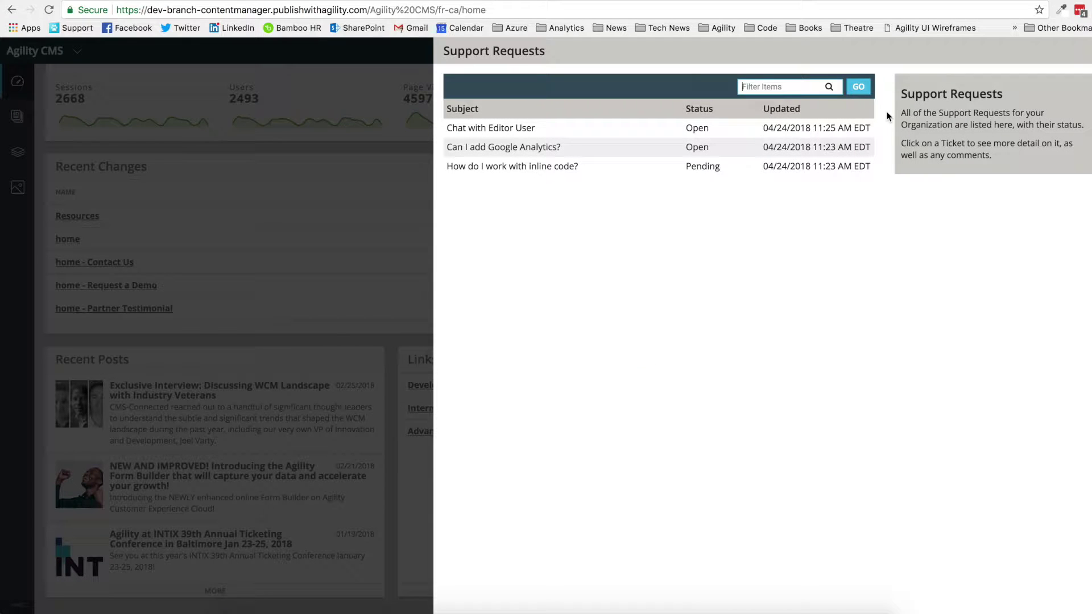
click(606, 168)
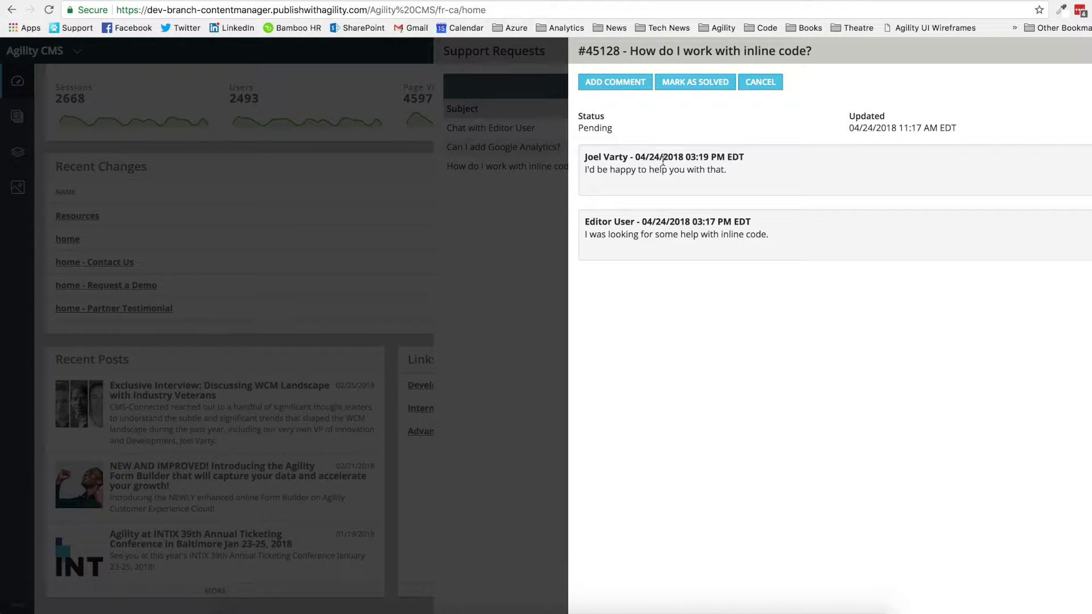
click(614, 82)
text(This is a test)
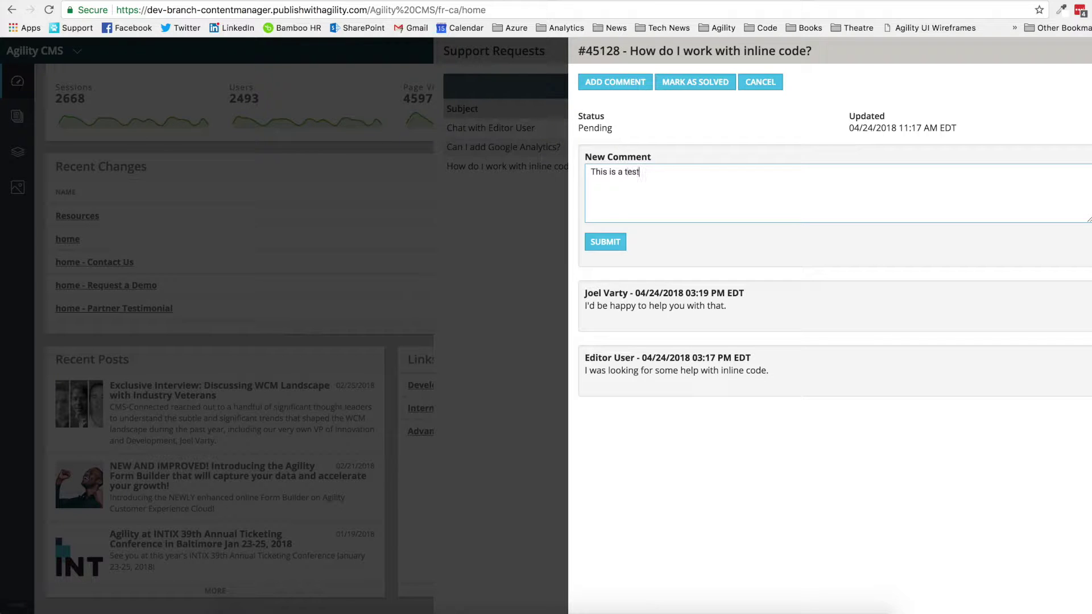
click(605, 241)
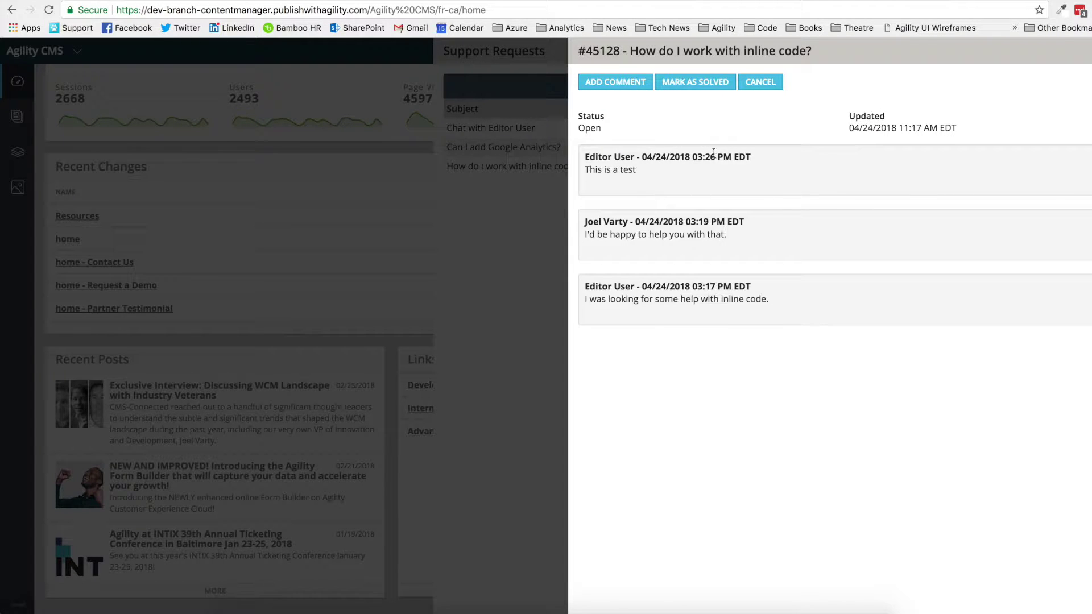
Step: Mark the inline code support request as solved, then refresh and close the support requests list
click(703, 84)
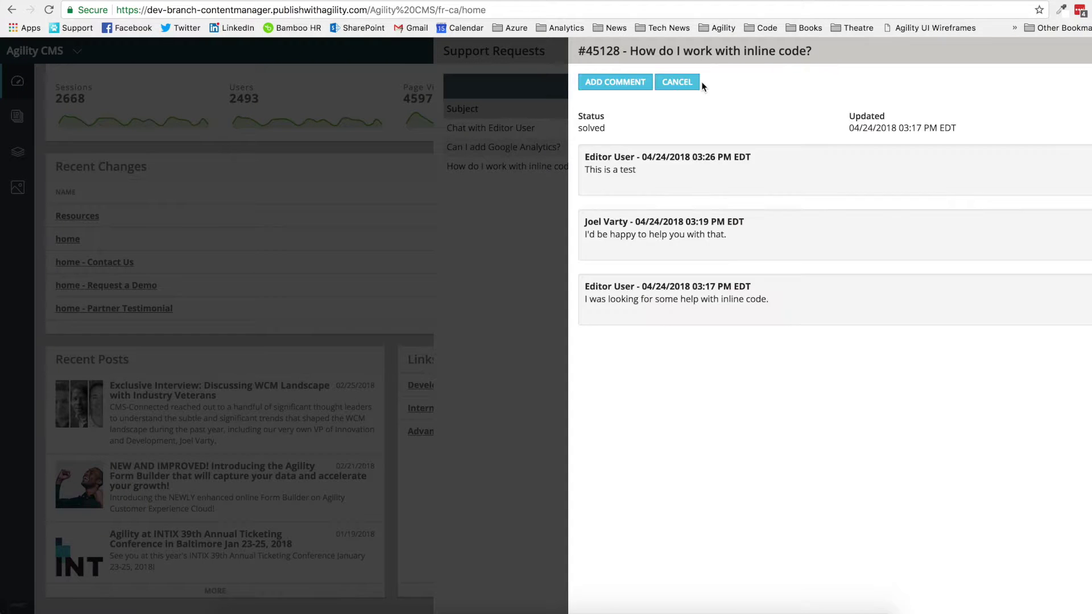
click(683, 85)
click(856, 85)
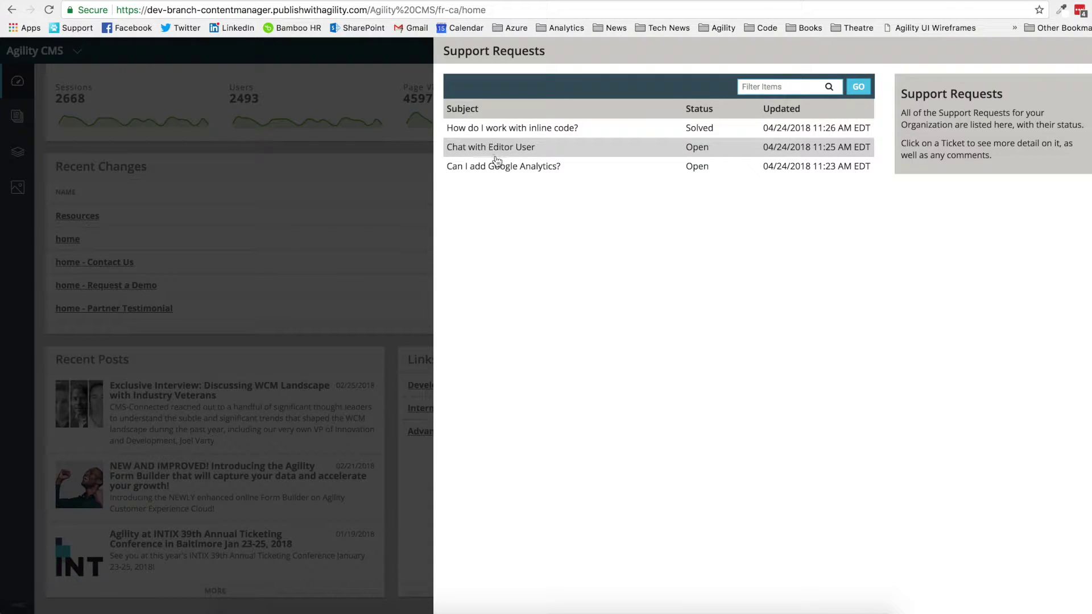
click(383, 66)
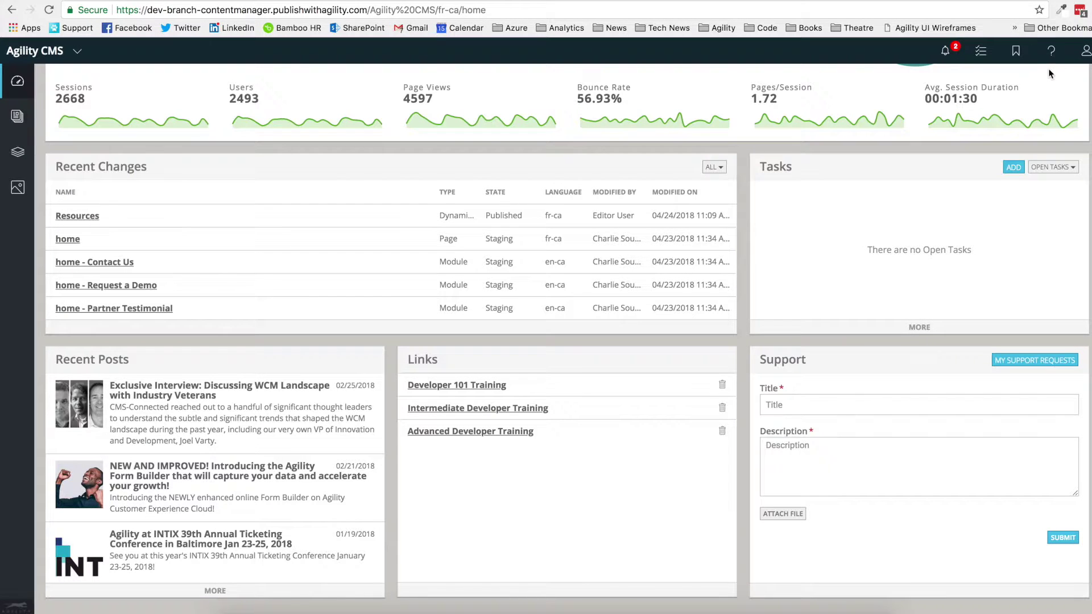
Step: Open the help widget and compare its suggestions across the Pages, Shared Content and Media & Documents sections, ending on Pages
click(1052, 51)
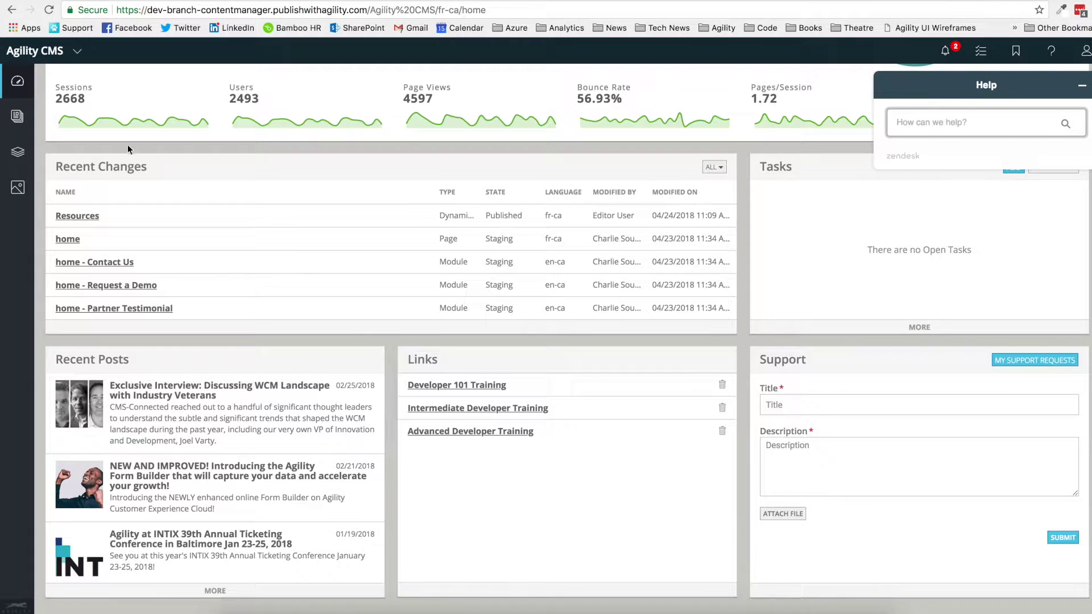
click(18, 116)
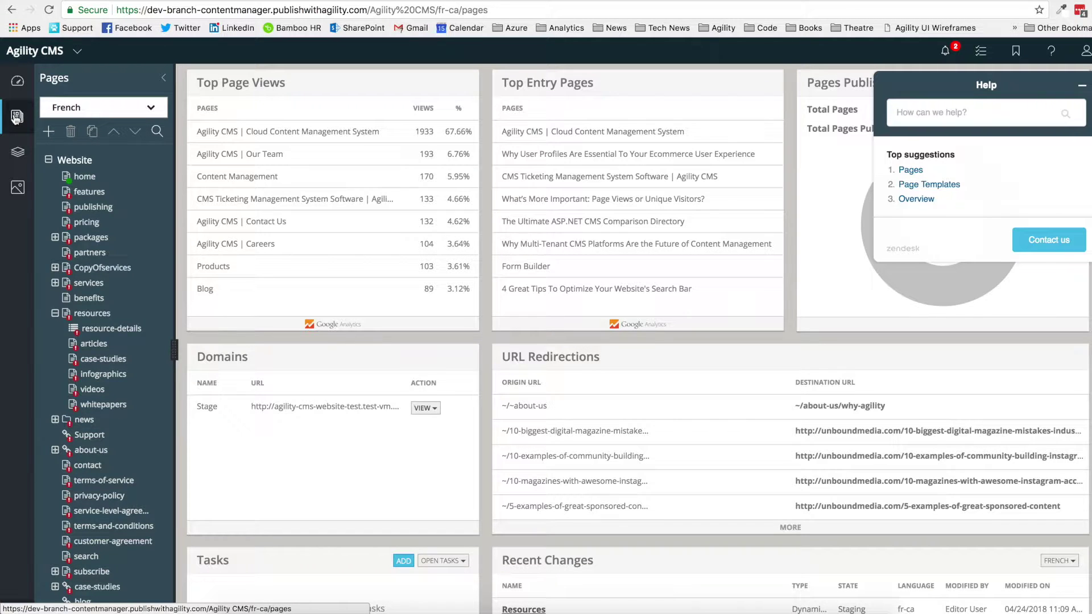
click(17, 154)
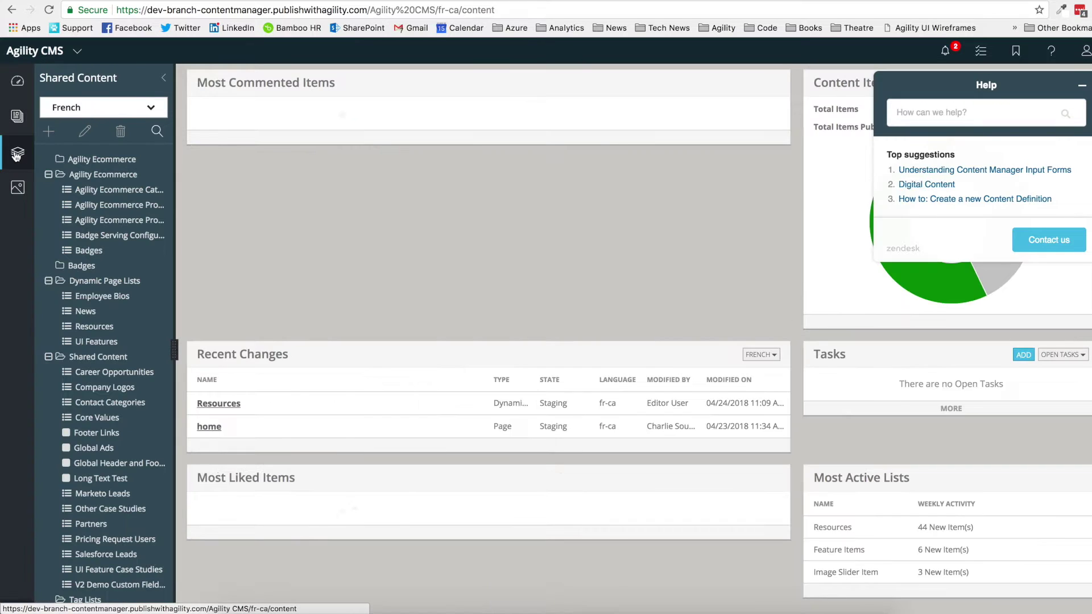
click(17, 187)
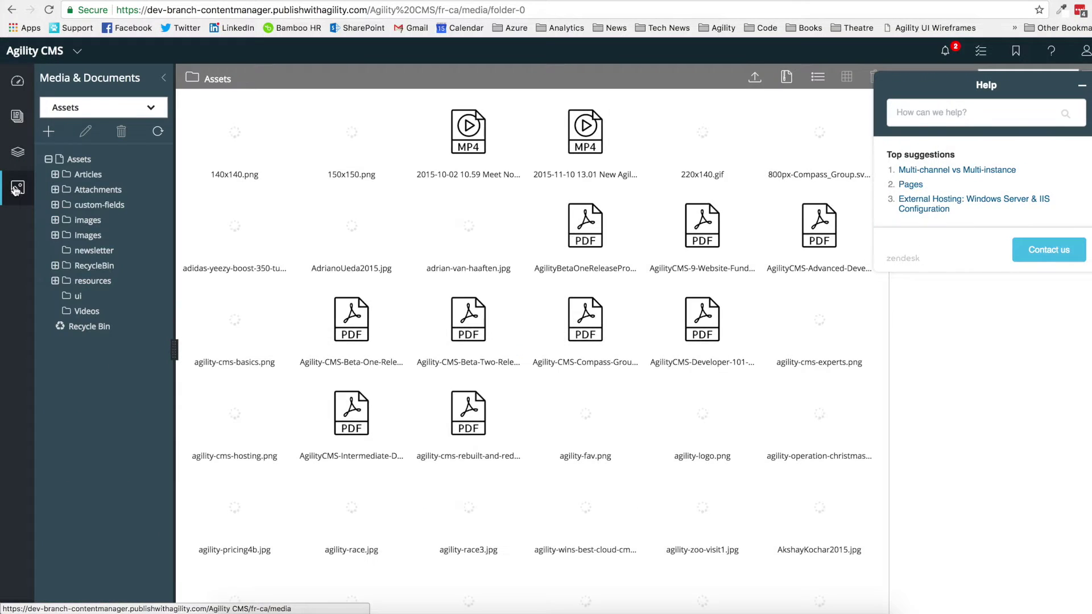
mouse_move(17, 117)
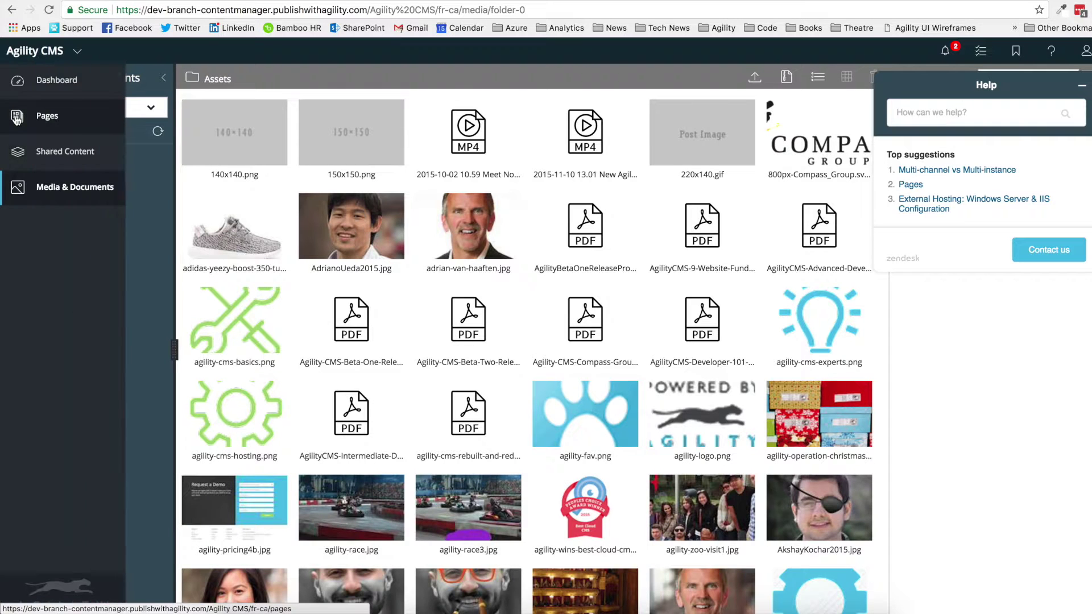
click(17, 116)
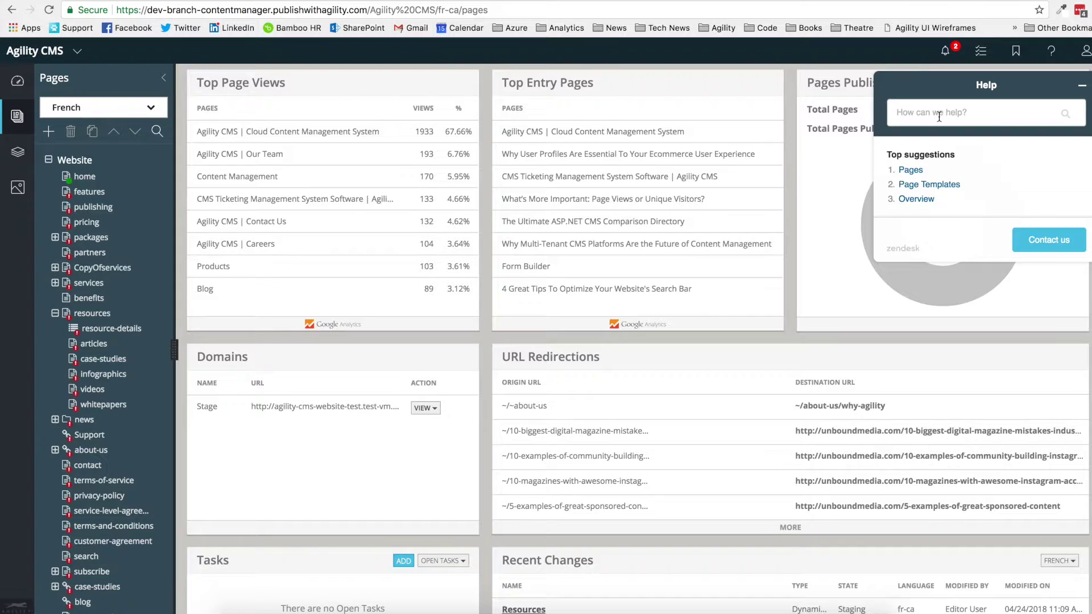
Step: Read the suggested Overview help article and return to the suggestions list
click(920, 199)
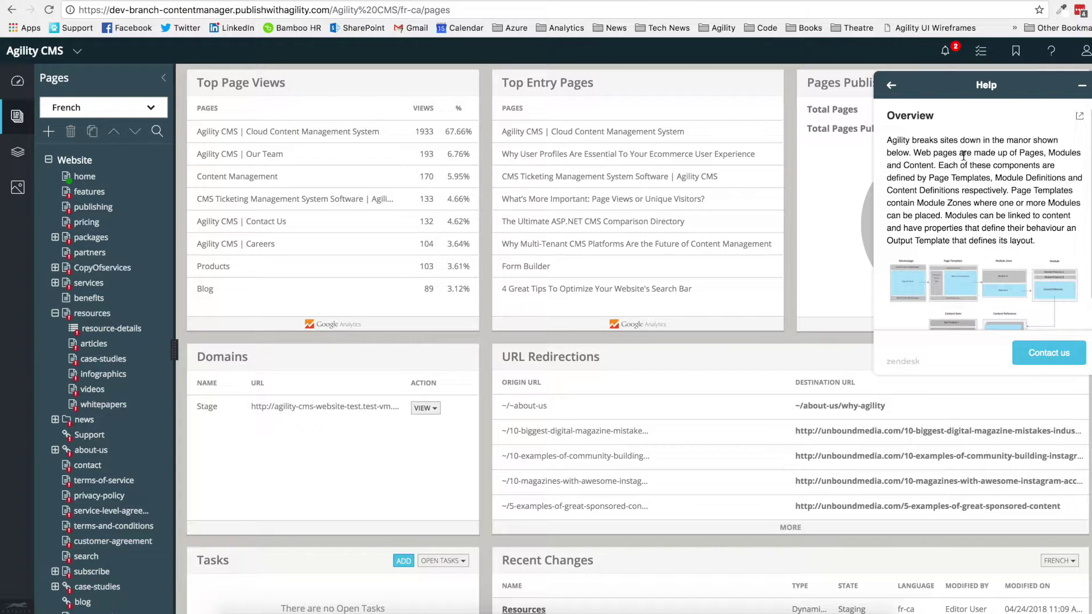
scroll(964, 155, down, 1)
scroll(965, 155, up, 1)
click(890, 86)
Step: Search the help for "syncing" and read through the "HTTPS Syncing with Agility" article
click(929, 113)
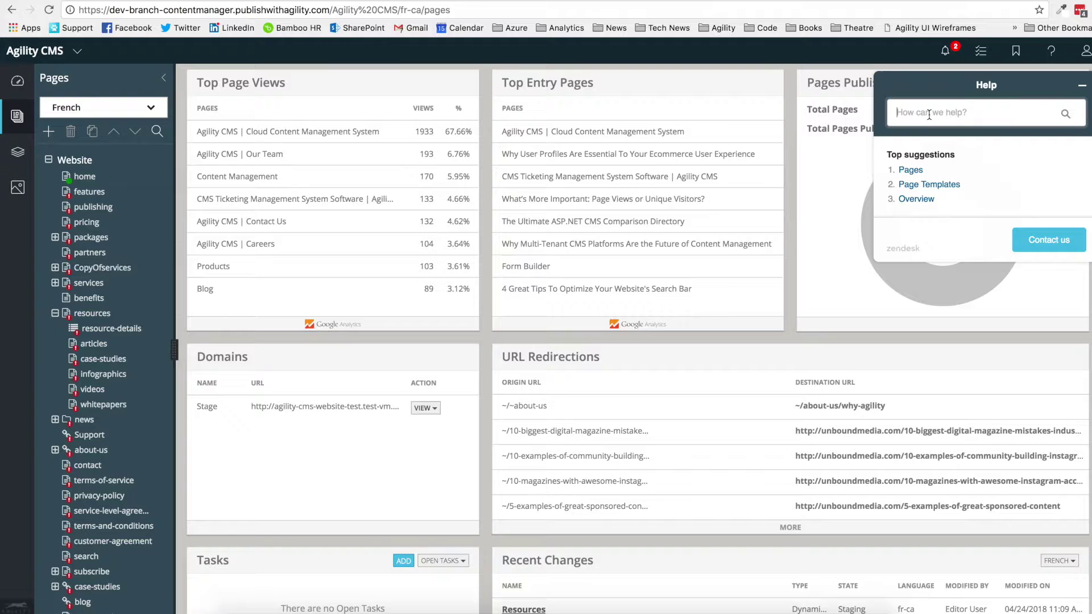
text(syncing)
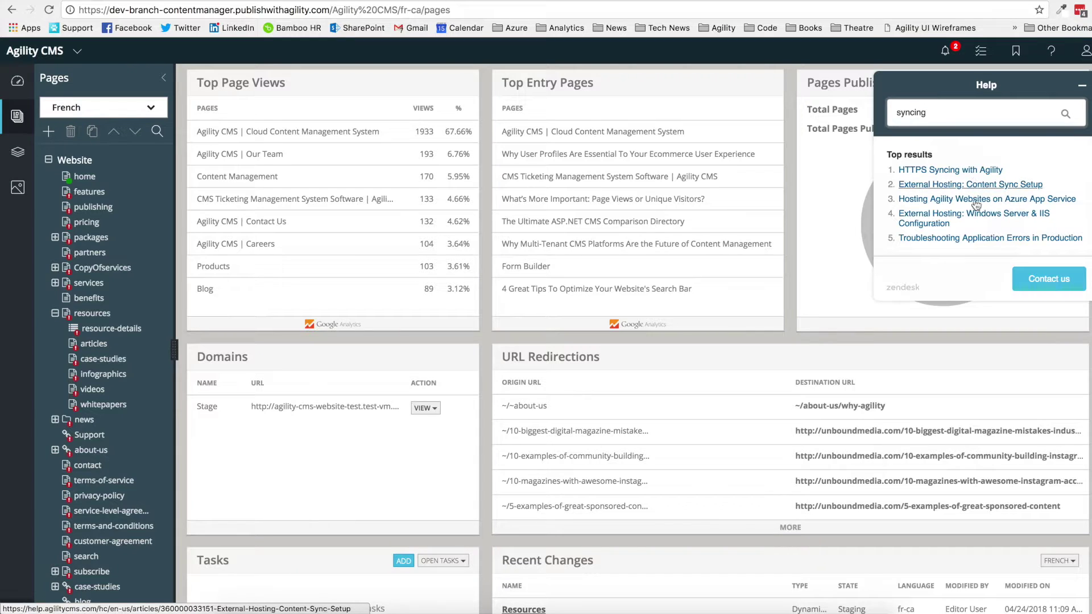
click(938, 169)
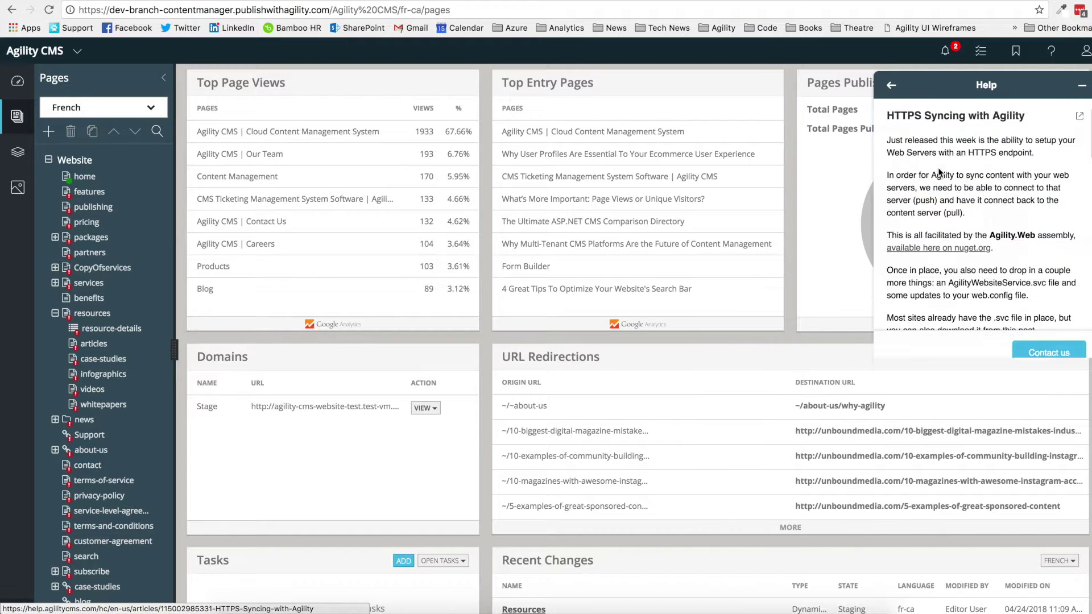
scroll(983, 164, down, 5)
scroll(981, 168, down, 2)
scroll(982, 168, up, 5)
scroll(1052, 132, up, 2)
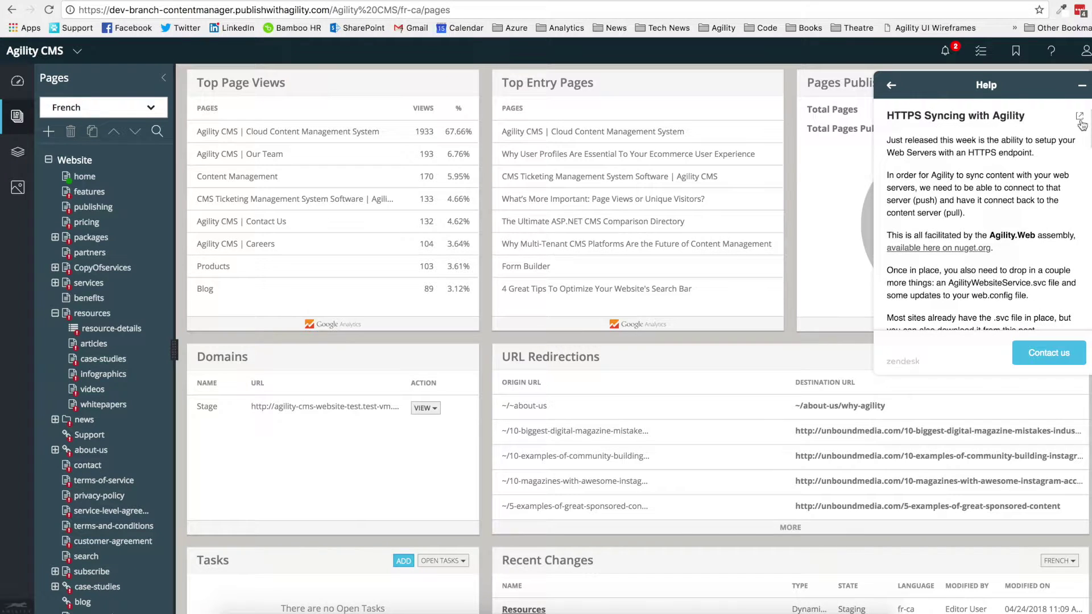
Step: Open the HTTPS syncing article on the full help site and go up to the Agility Inc. help home page
click(1080, 121)
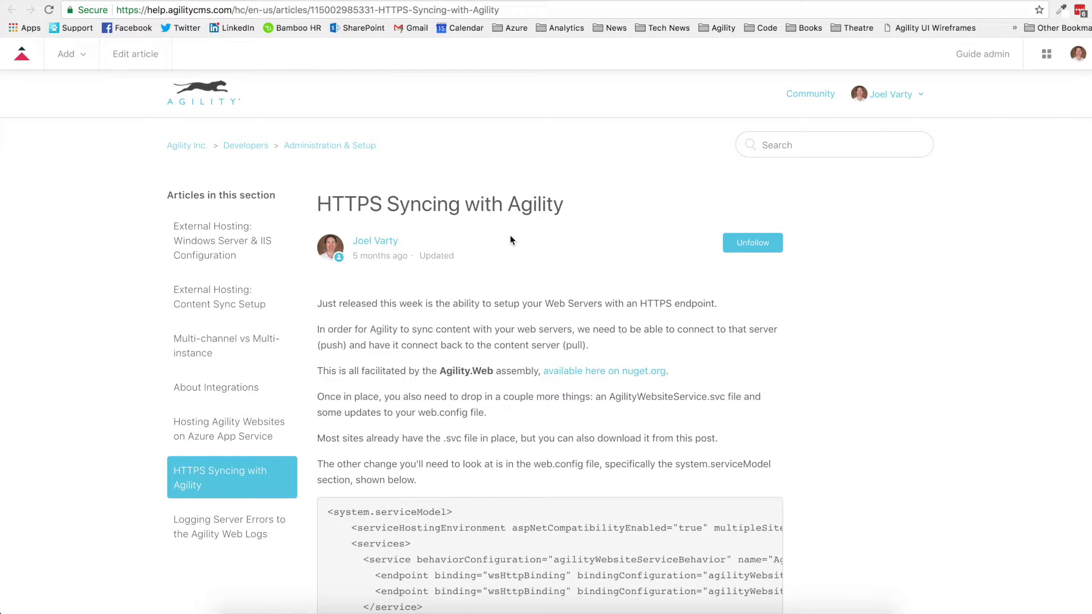
click(237, 147)
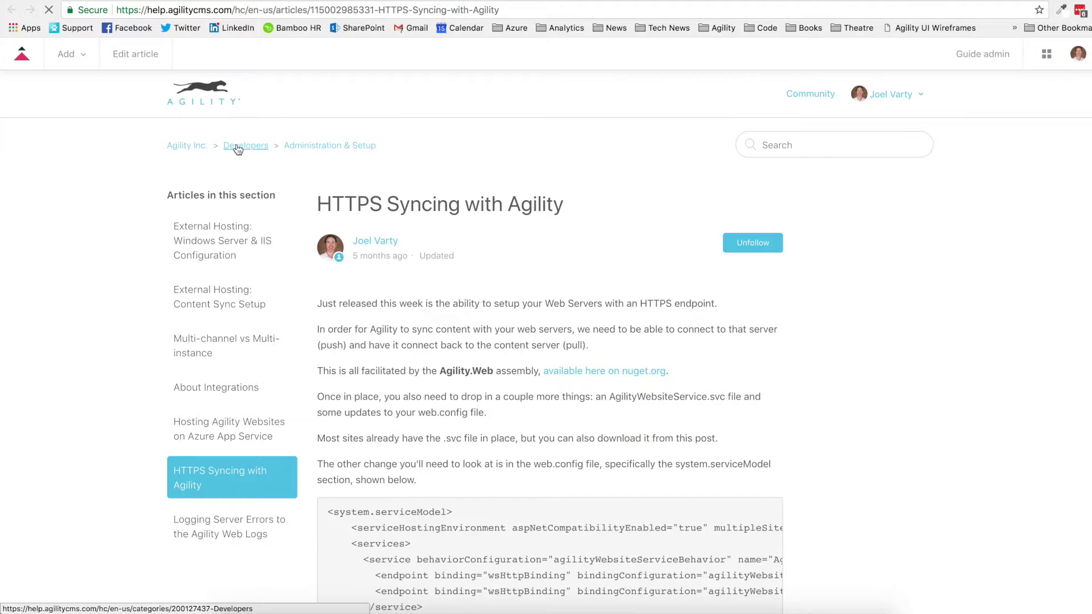
click(193, 146)
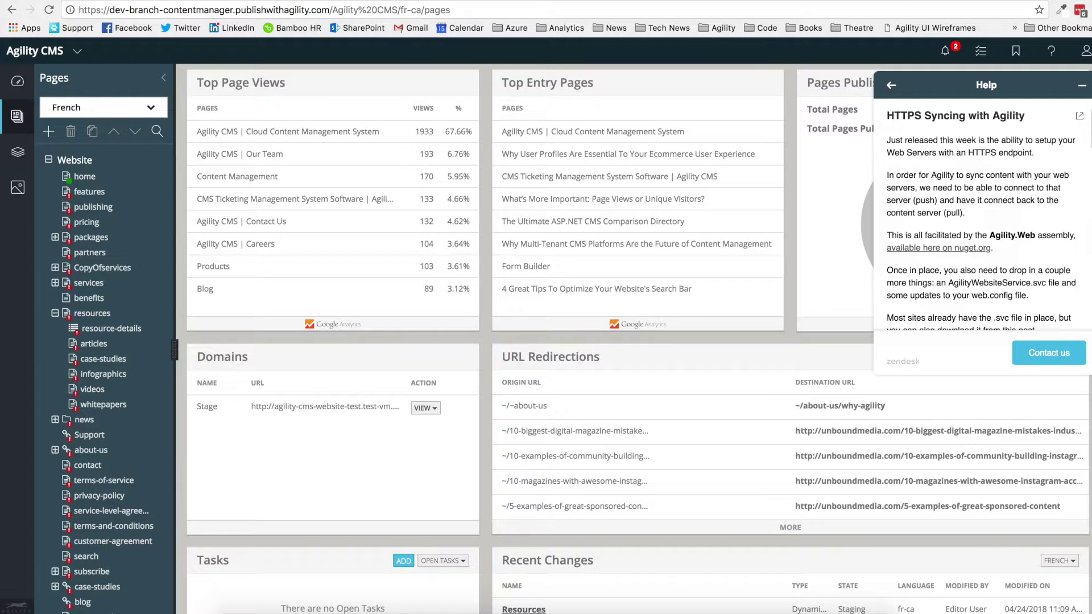
Step: Return from the help widget's article to its search results and clear the search term
click(892, 84)
click(960, 114)
drag(960, 114, 892, 115)
key(BackSpace)
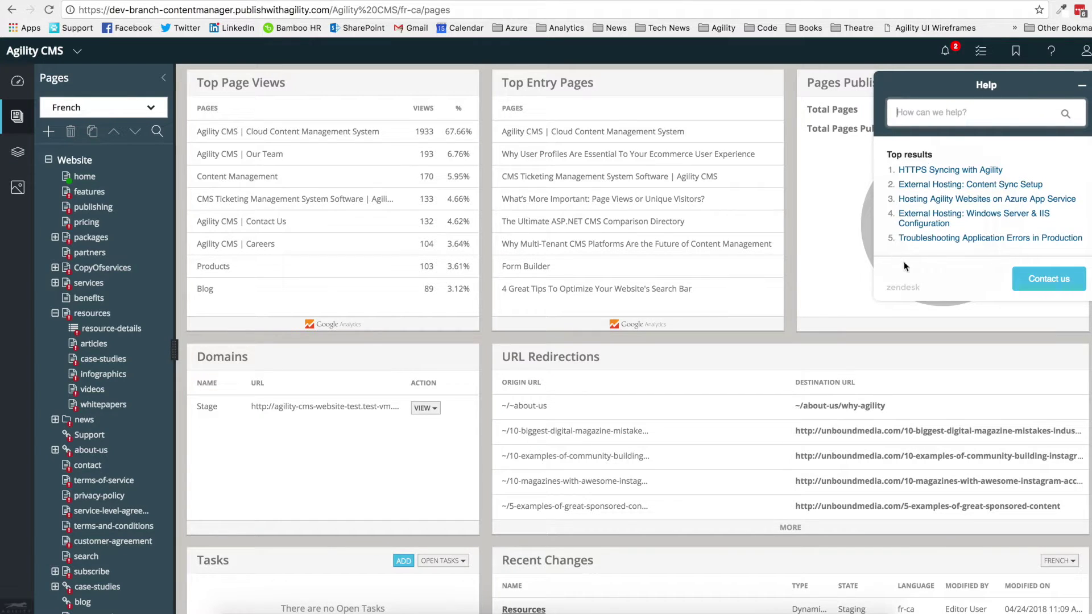
Step: Start a live support chat with "Can you help me out?" and answer the agent with "Nothing! Just kidding :)"
click(1032, 282)
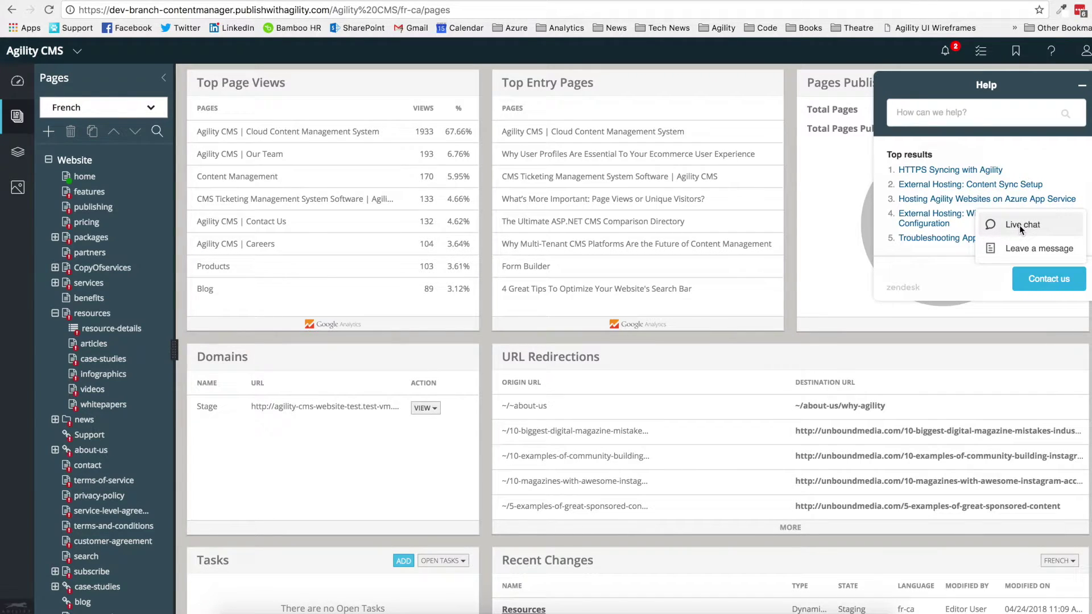
click(1020, 225)
click(965, 338)
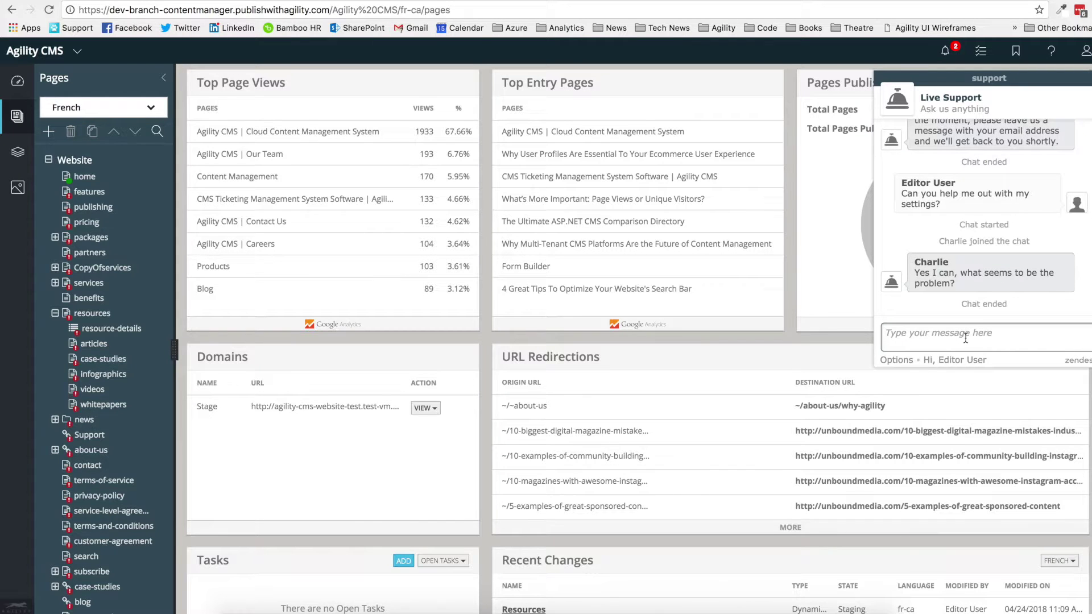
text(Can you help me out?)
key(Return)
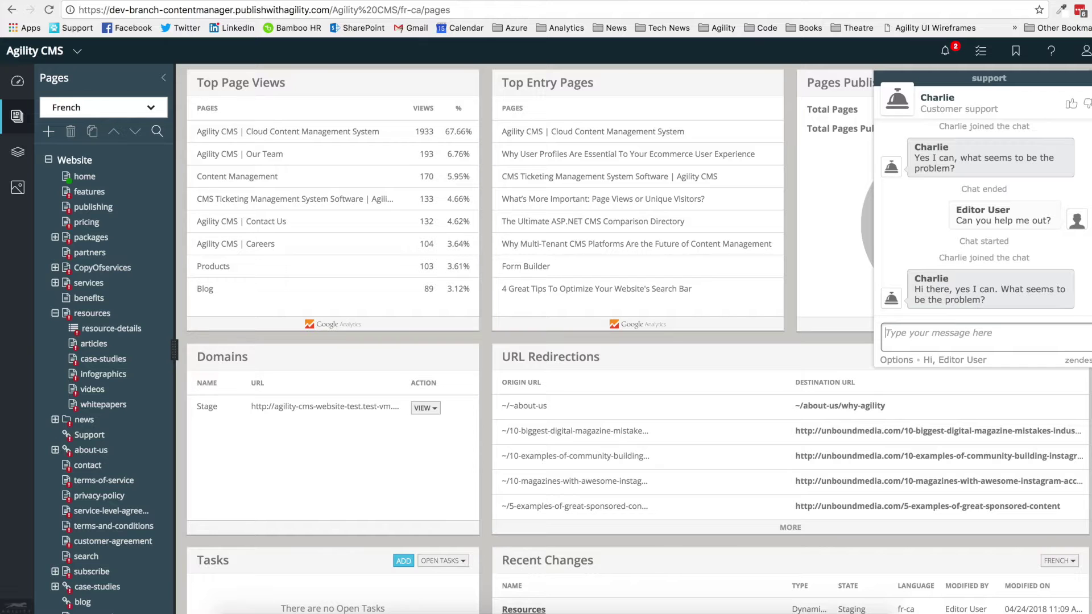
text(Nothing!  Just kidding :))
key(Return)
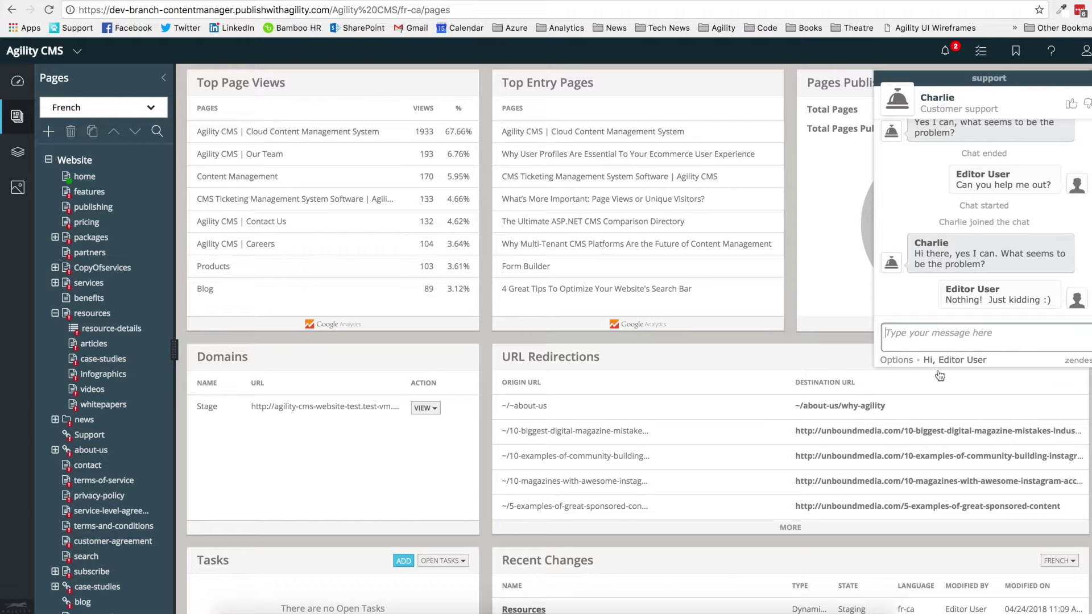
Step: End the live support chat and rate it Good
click(904, 363)
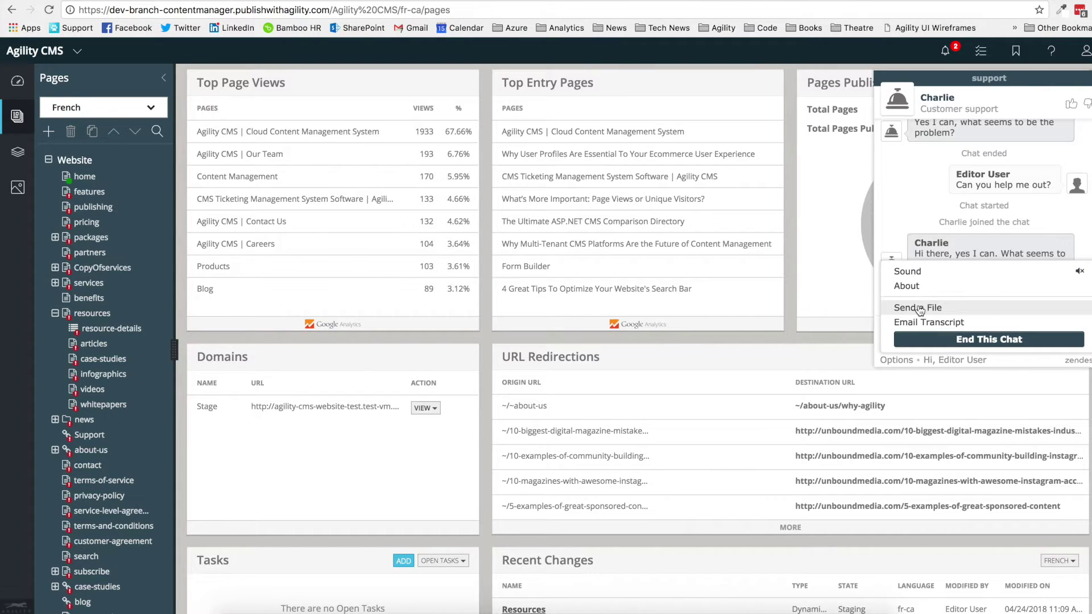
click(985, 343)
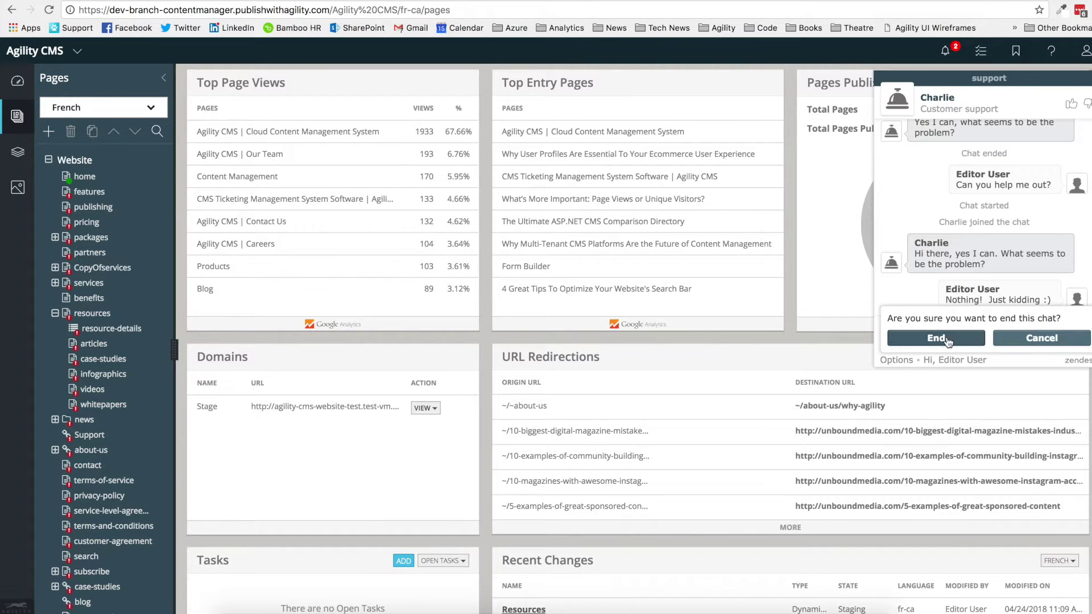
click(945, 340)
click(963, 141)
click(959, 345)
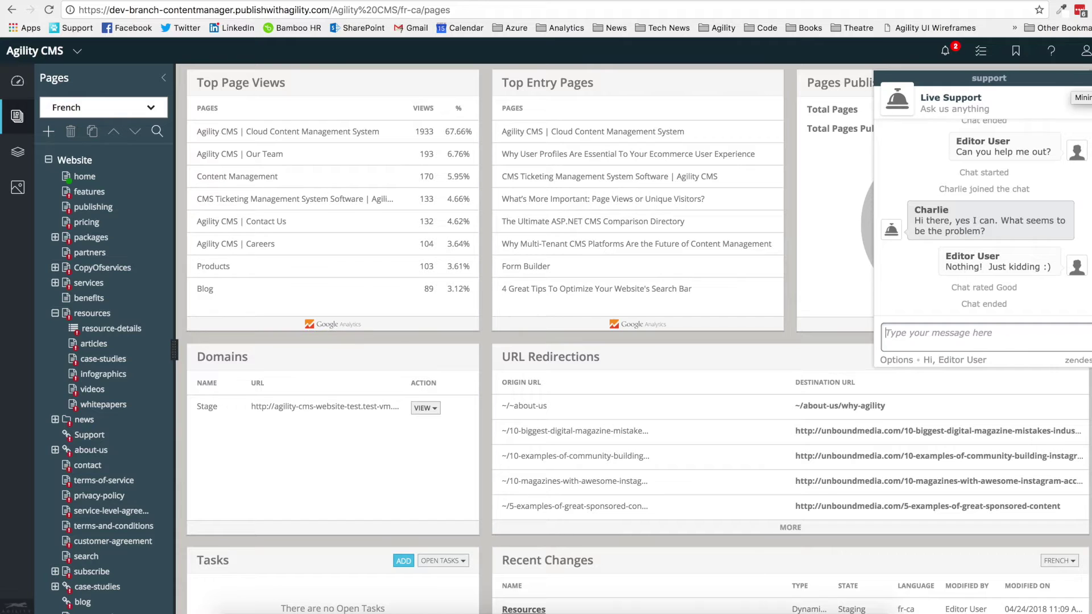
Step: Open the account's list of support requests from the Pages section
click(1081, 53)
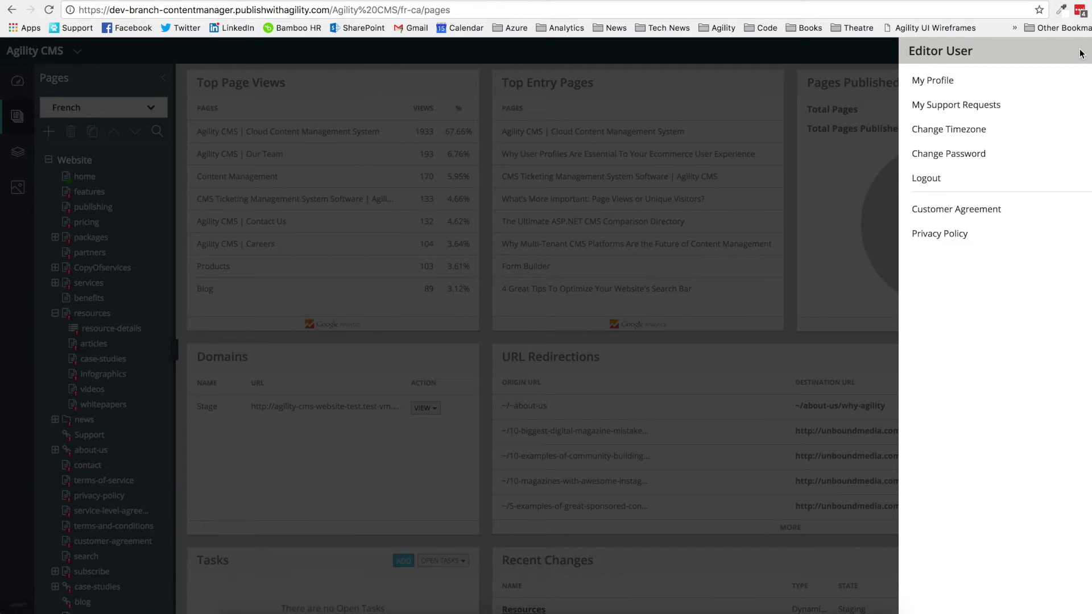
click(986, 110)
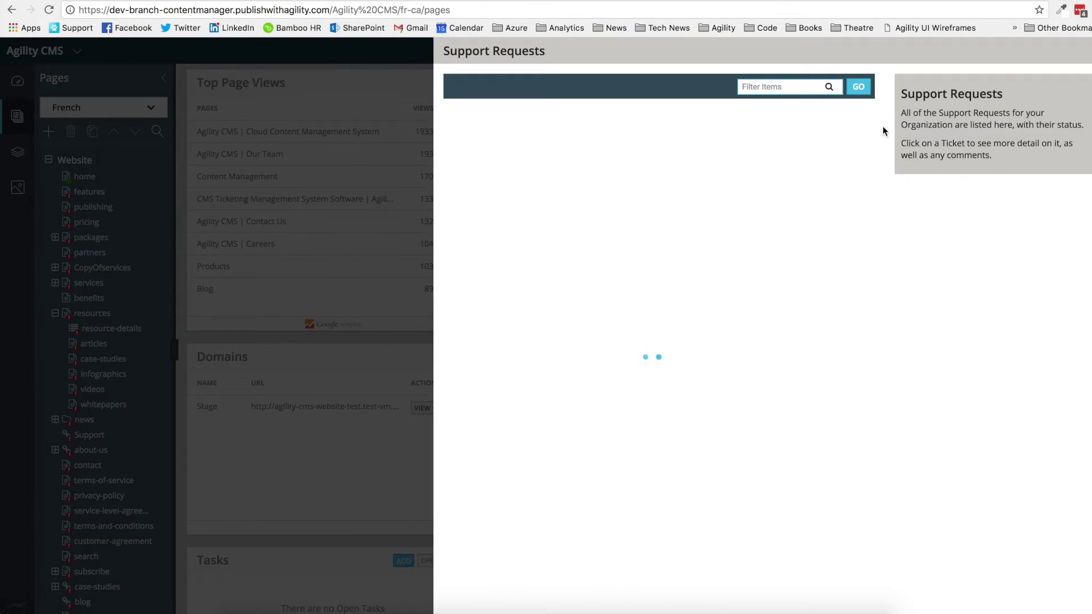